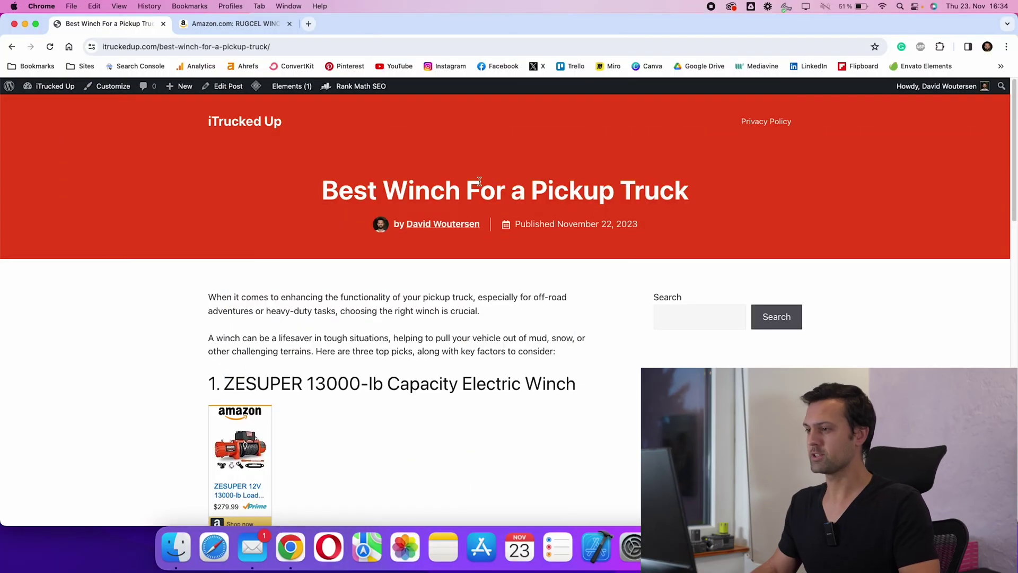
scroll(462, 310, "down", 1)
scroll(459, 330, "down", 2)
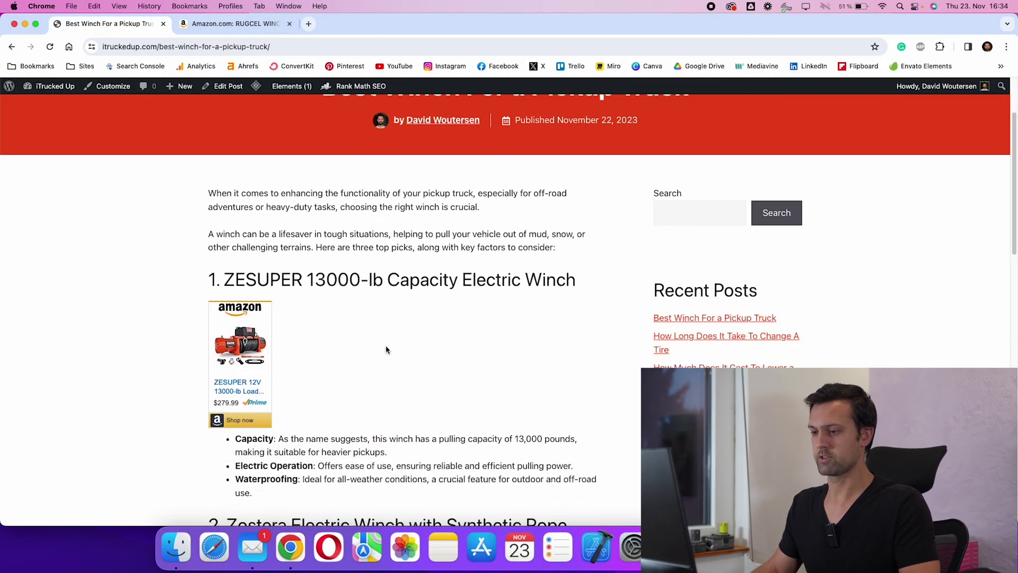
scroll(386, 347, "down", 4)
scroll(244, 266, "down", 5)
scroll(284, 300, "down", 3)
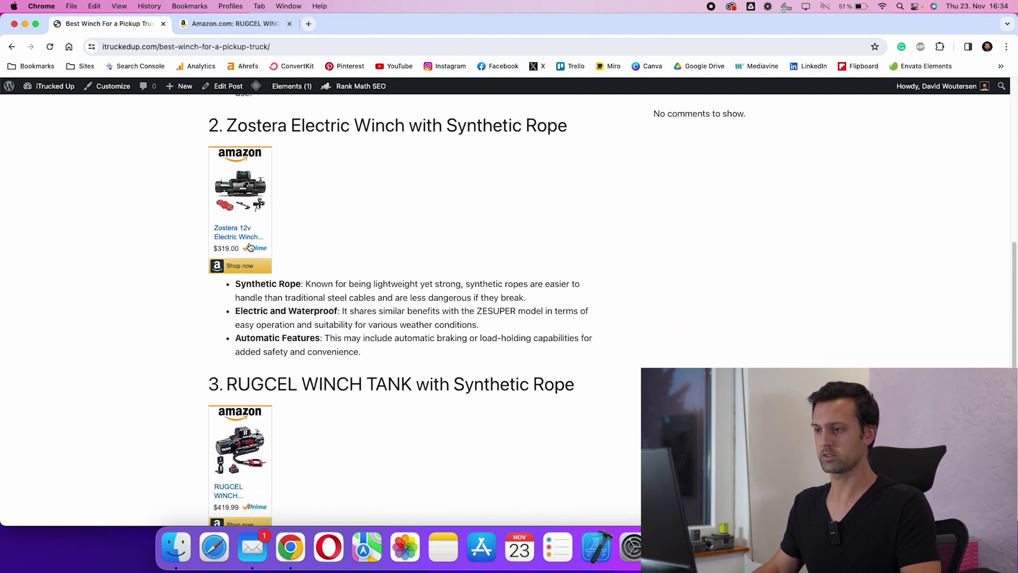
scroll(238, 247, "up", 1)
scroll(240, 223, "down", 1)
scroll(243, 234, "down", 3)
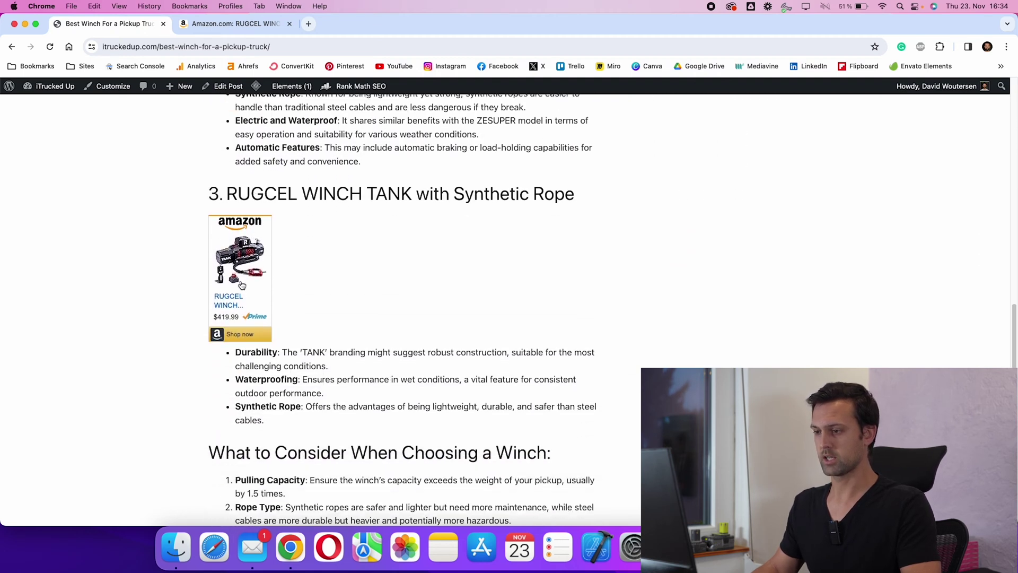
scroll(245, 242, "down", 1)
scroll(252, 259, "up", 5)
scroll(252, 262, "up", 4)
scroll(250, 266, "up", 4)
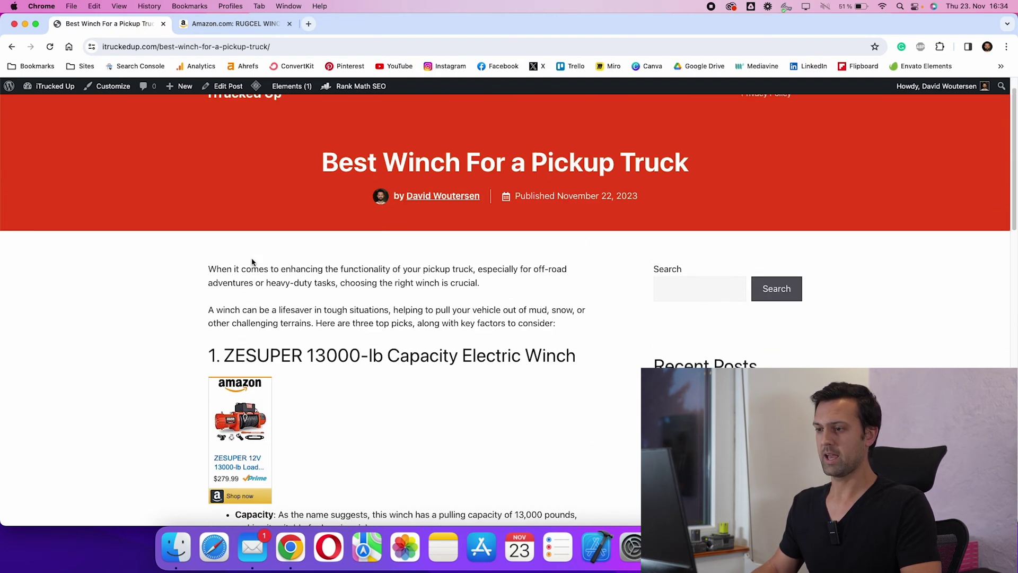
scroll(255, 263, "up", 1)
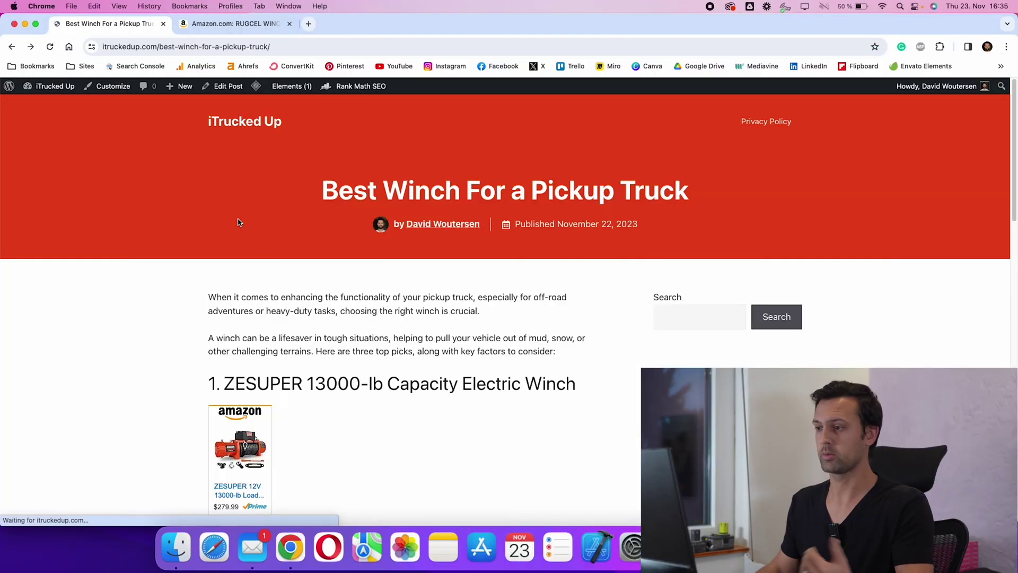
scroll(271, 161, "down", 2)
scroll(271, 162, "down", 3)
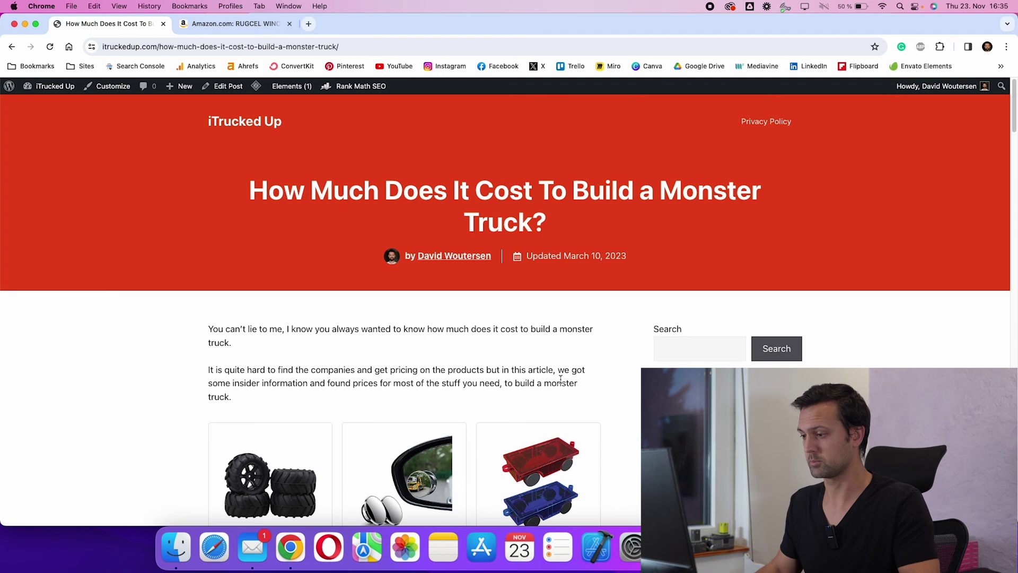
scroll(560, 379, "down", 2)
scroll(478, 304, "down", 2)
scroll(448, 294, "down", 1)
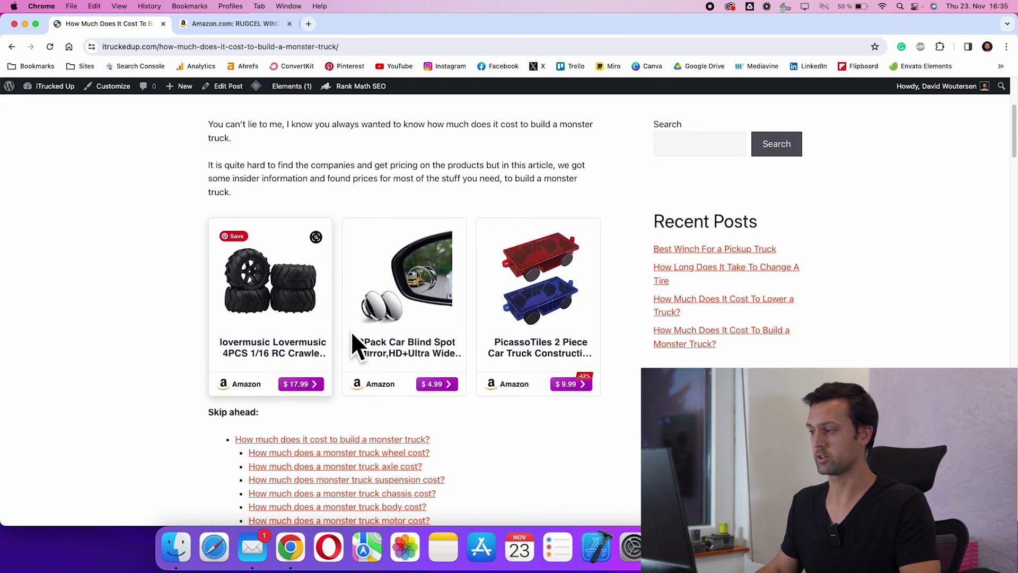
Step: Browse the 'How Much Does It Cost To Lower a Truck?' post, then go back to the iTrucked Up home page
left_click(720, 299)
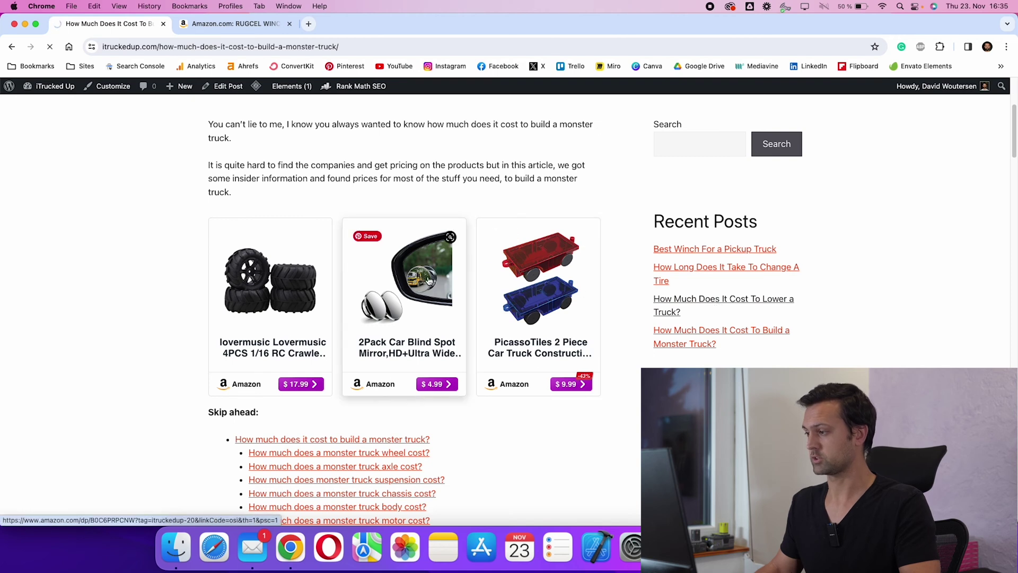
scroll(343, 283, "down", 4)
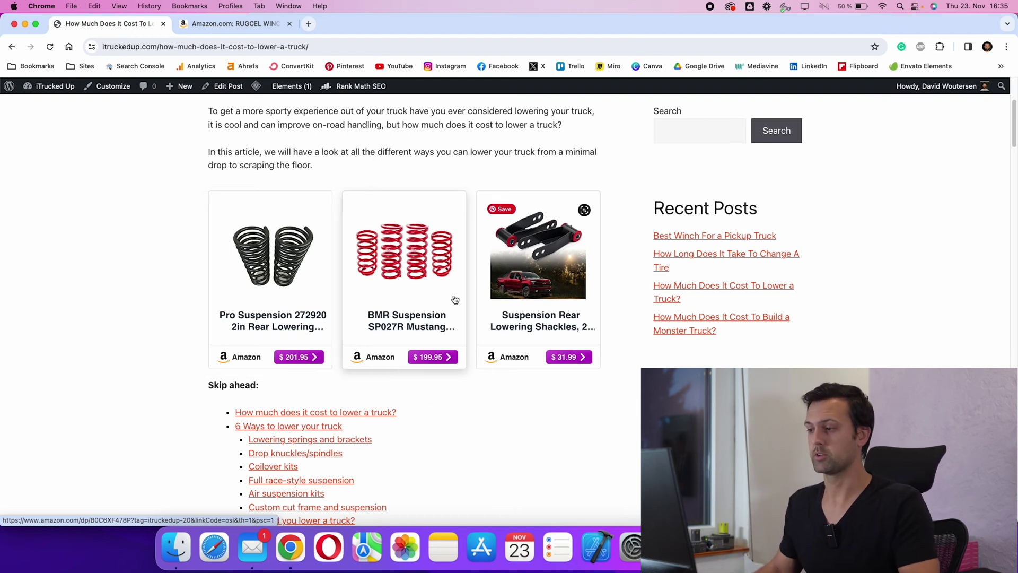
scroll(349, 329, "up", 2)
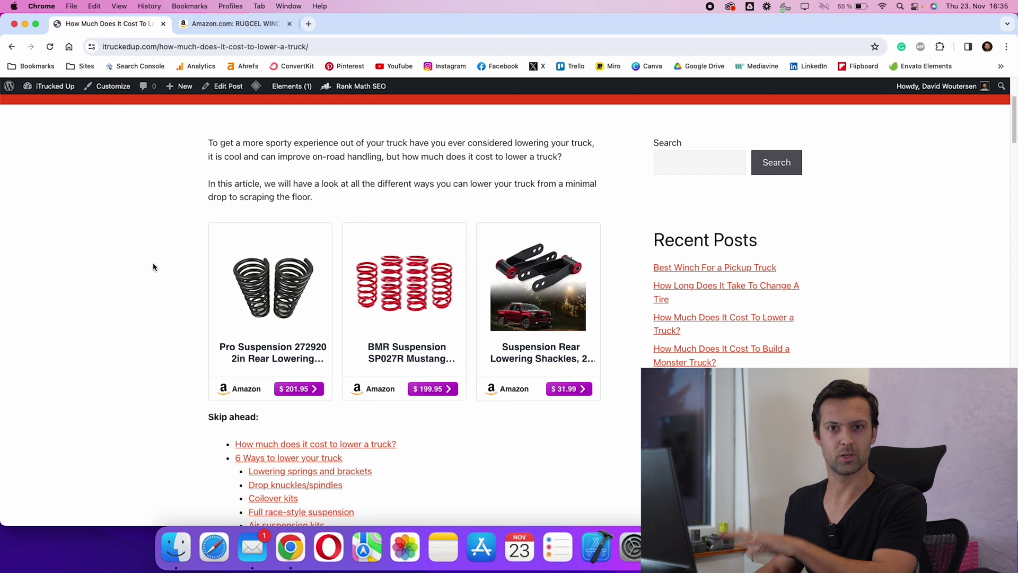
key("super+bracketleft")
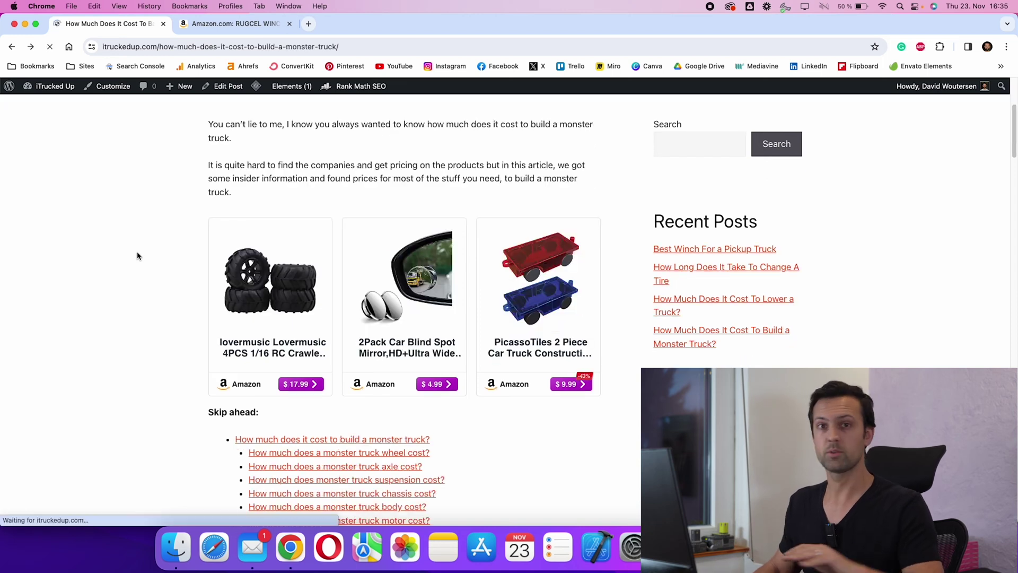
key("super+bracketleft")
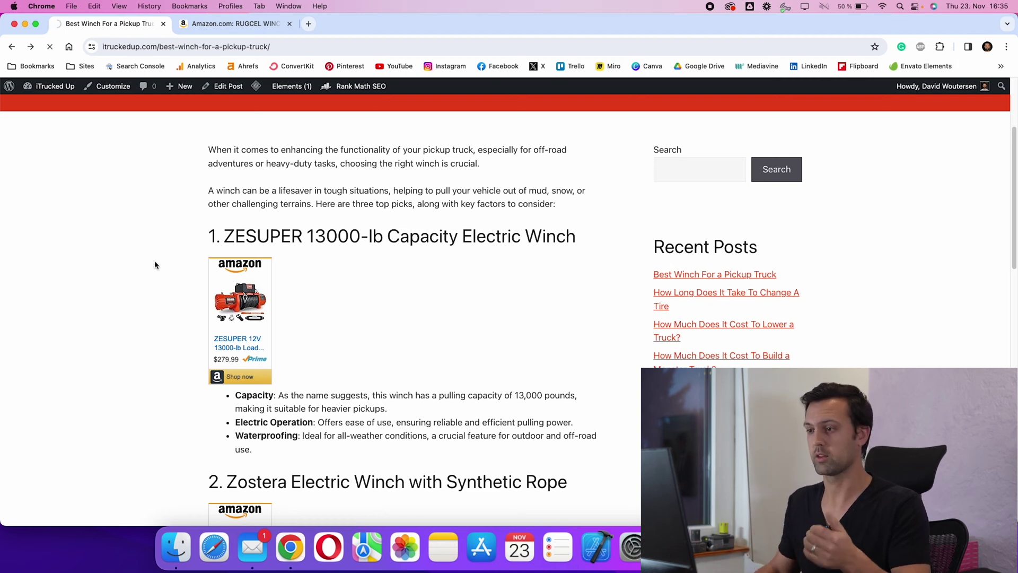
key("super+bracketleft")
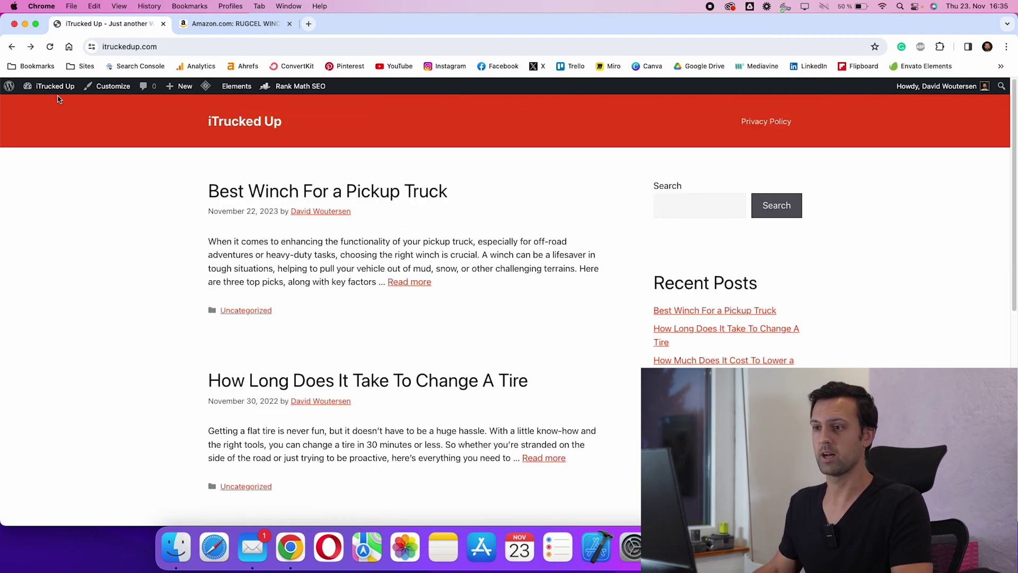
Step: Reach the AFFI.AI plugin's Amazon settings from the admin dashboard
left_click(57, 94)
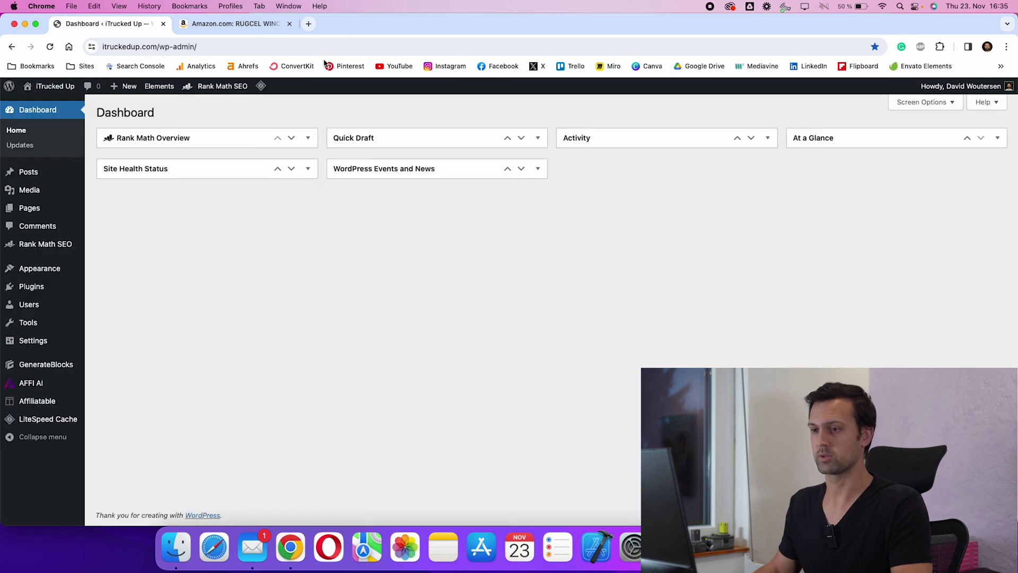
left_click(40, 386)
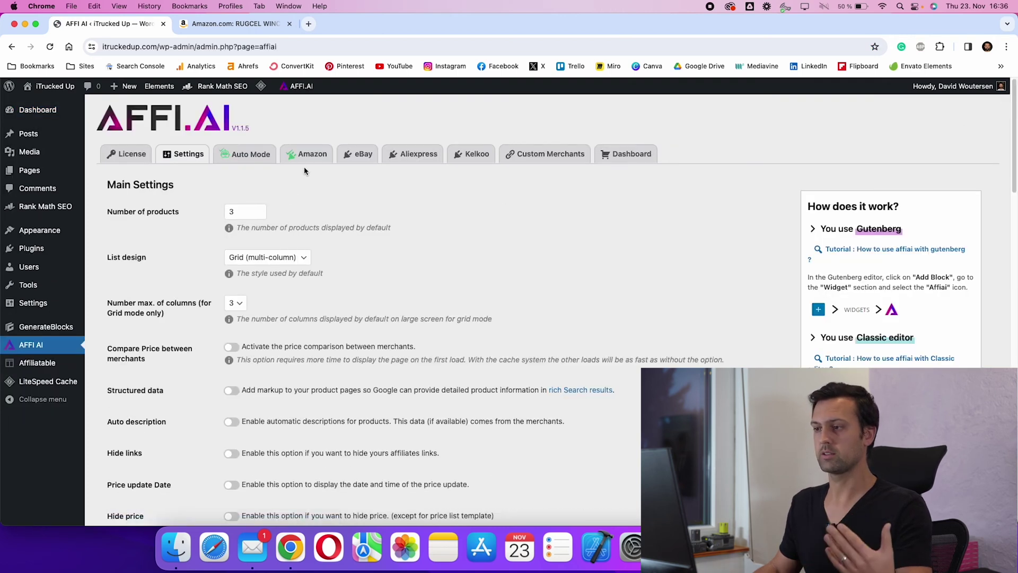
left_click(304, 159)
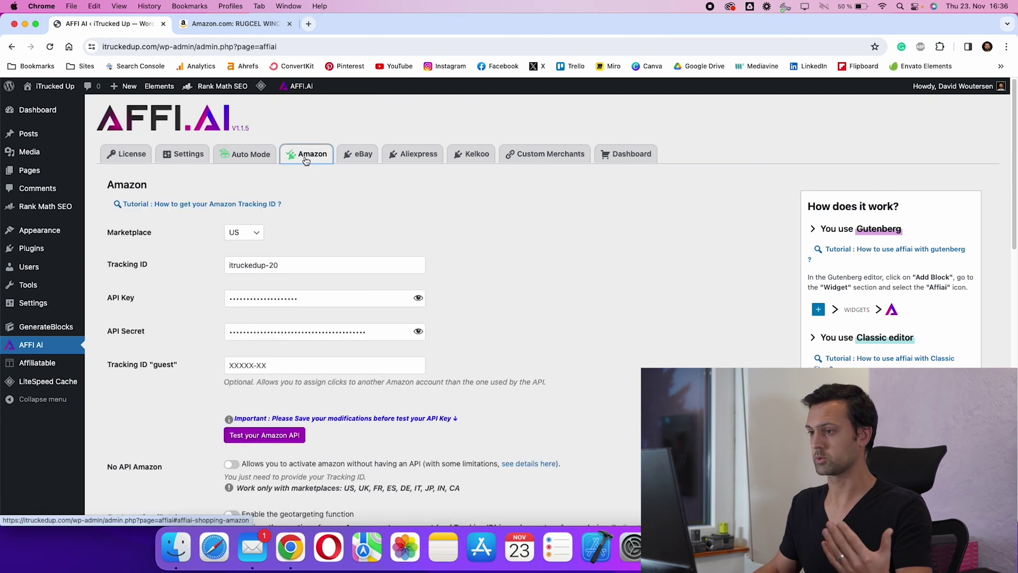
scroll(441, 308, "down", 10)
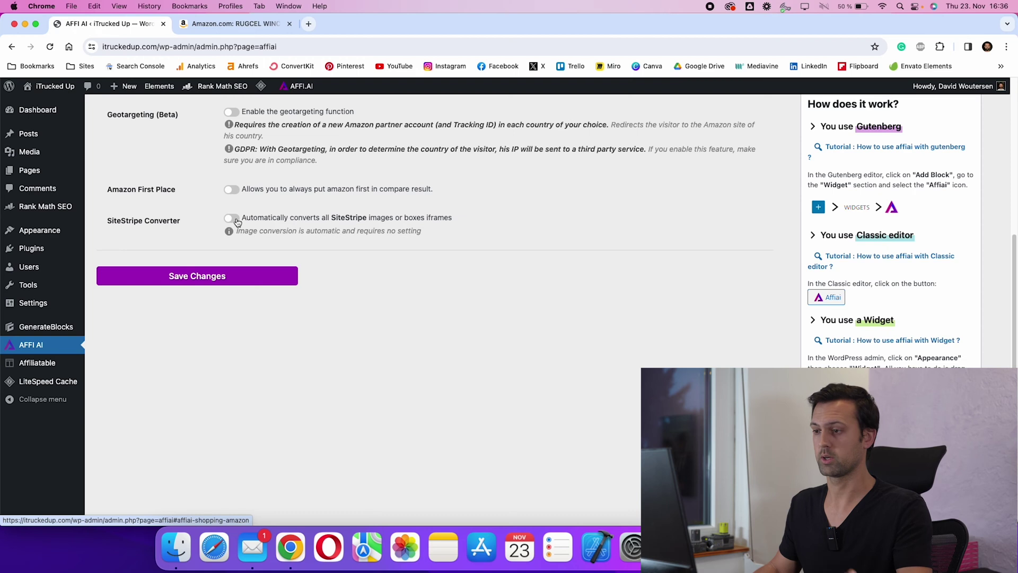
Step: Enable the SiteStripe Converter and set converted boxes to the Grid (full width) design
left_click(231, 218)
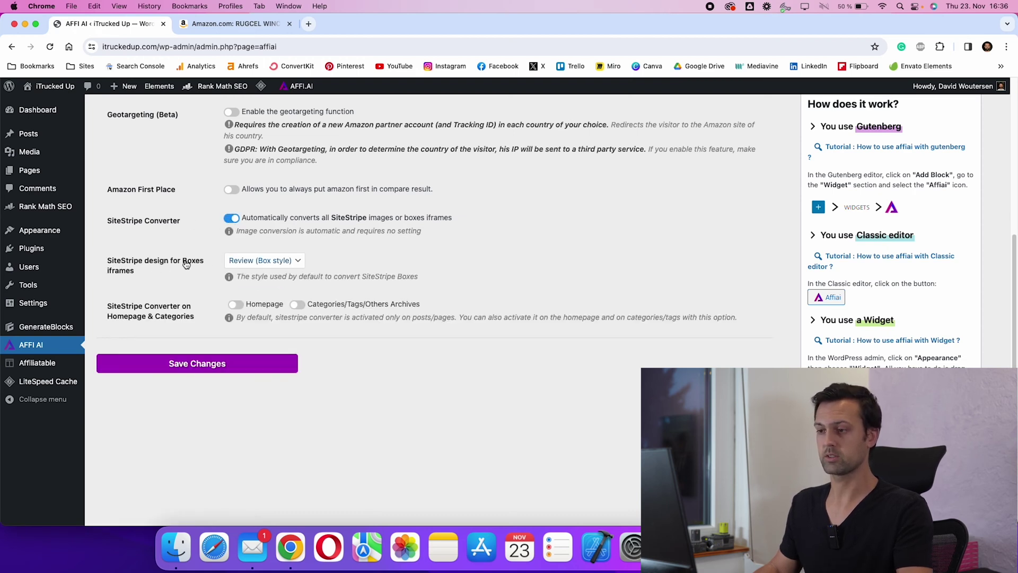
left_click(253, 264)
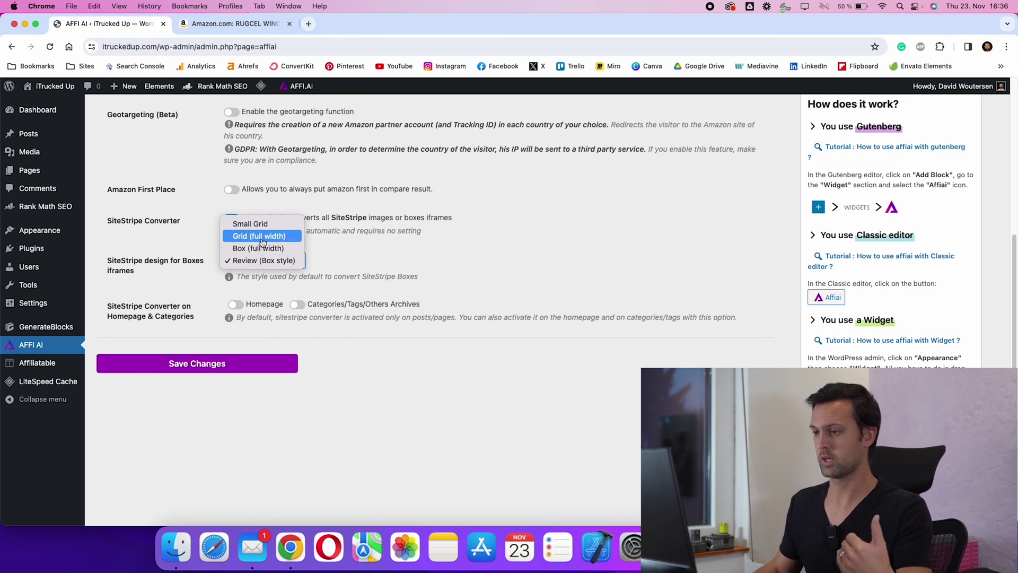
left_click(263, 236)
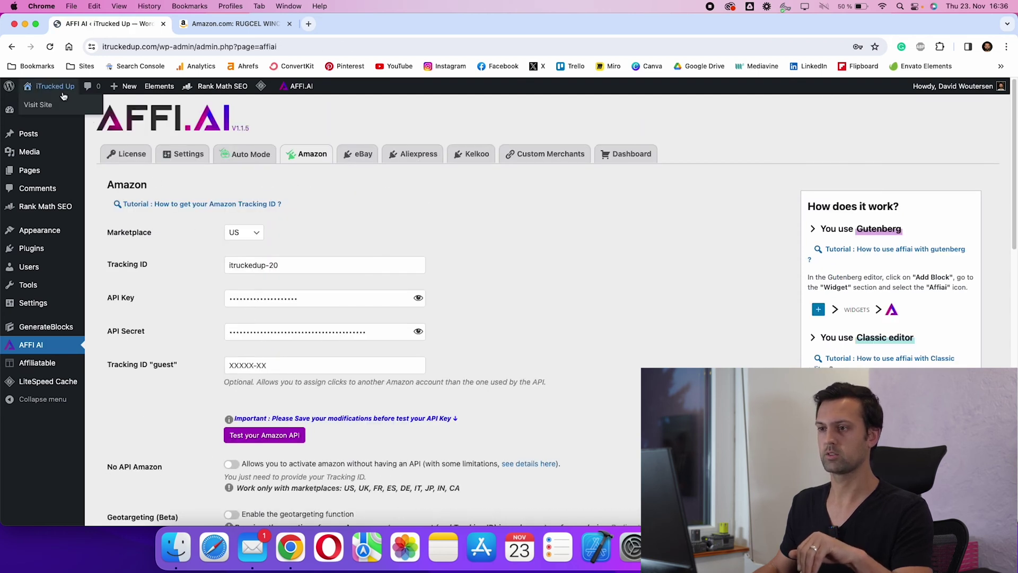
Step: View the Best Winch article's full-width AFFI.AI box on the live site, then return to the blog homepage
right_click(14, 50)
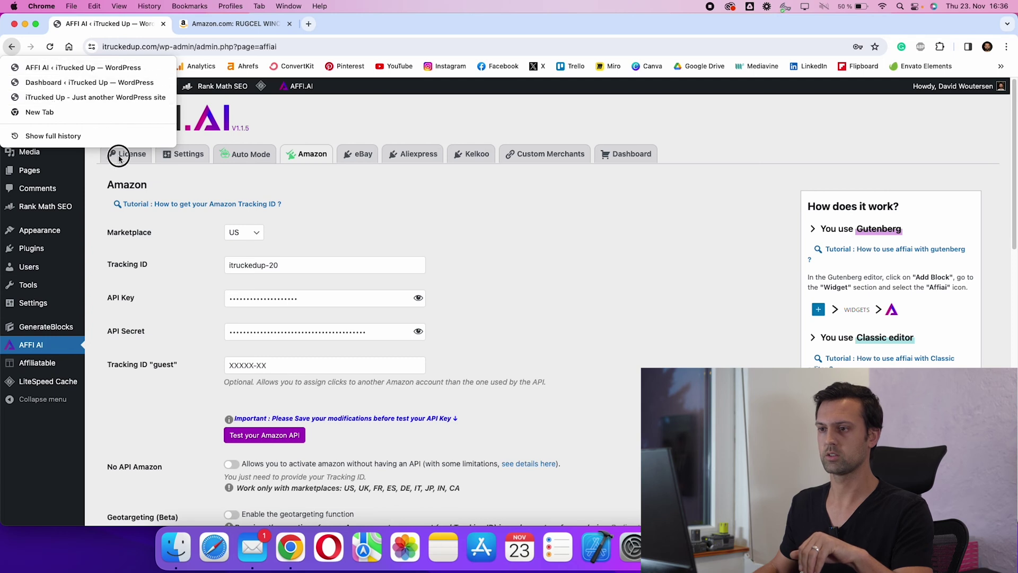
key("super+bracketleft")
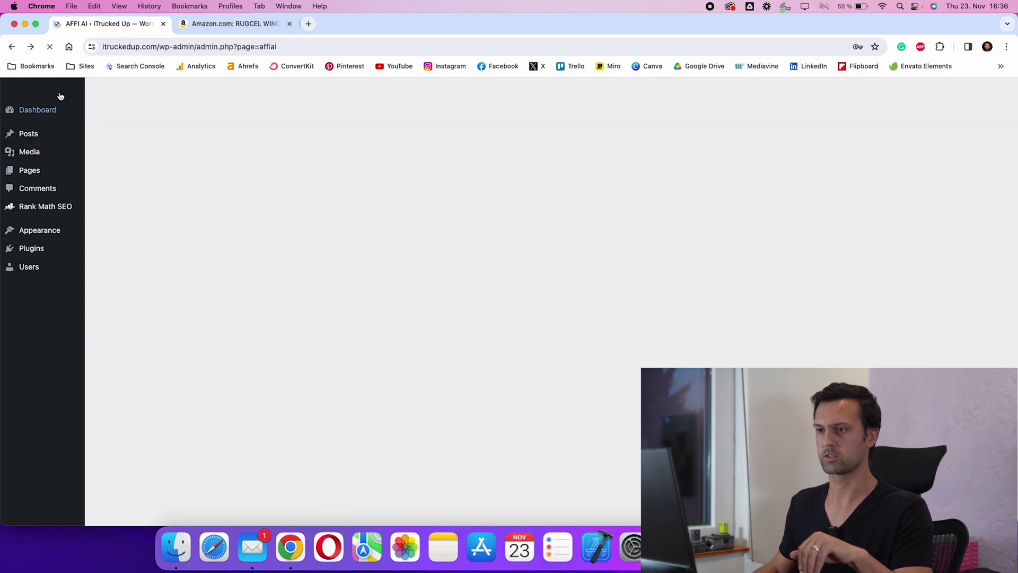
left_click(51, 86)
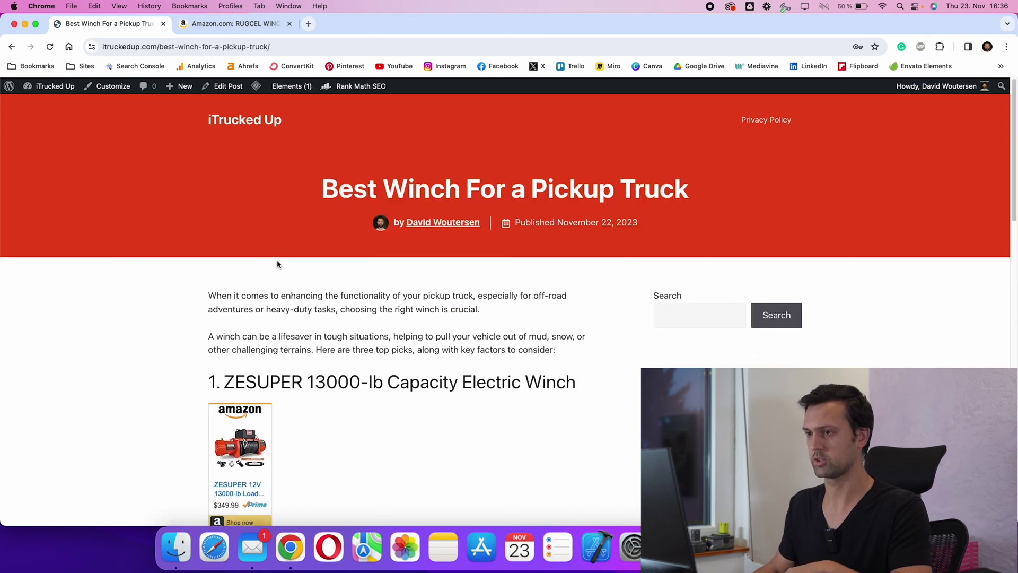
scroll(313, 241, "down", 5)
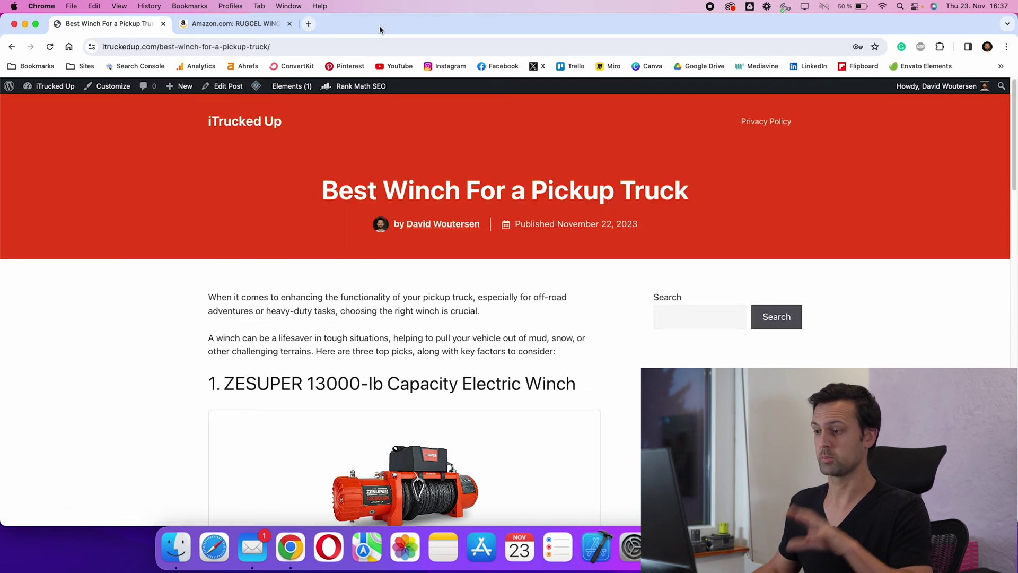
scroll(437, 294, "down", 2)
scroll(415, 262, "up", 3)
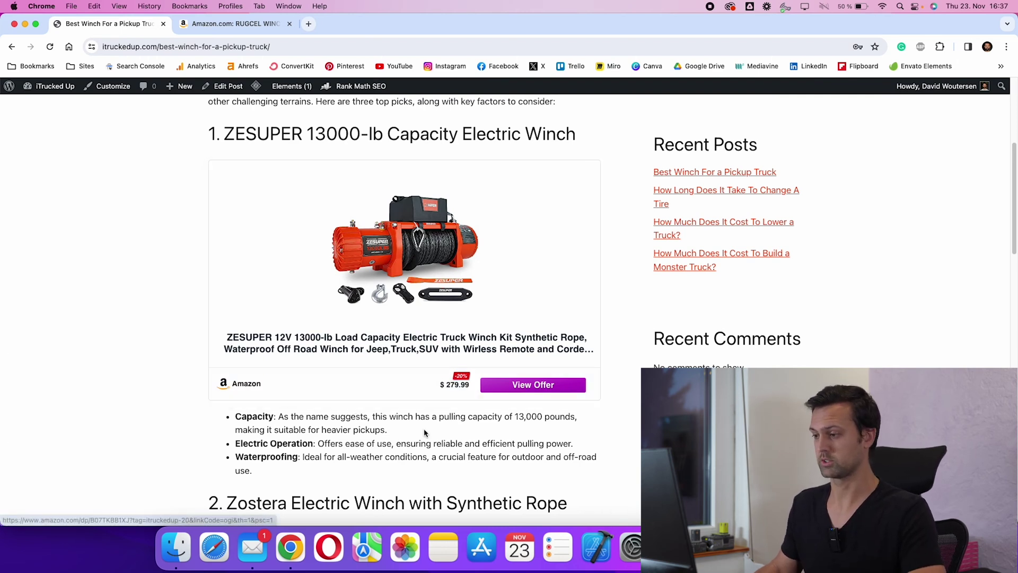
scroll(429, 398, "down", 1)
scroll(417, 422, "down", 2)
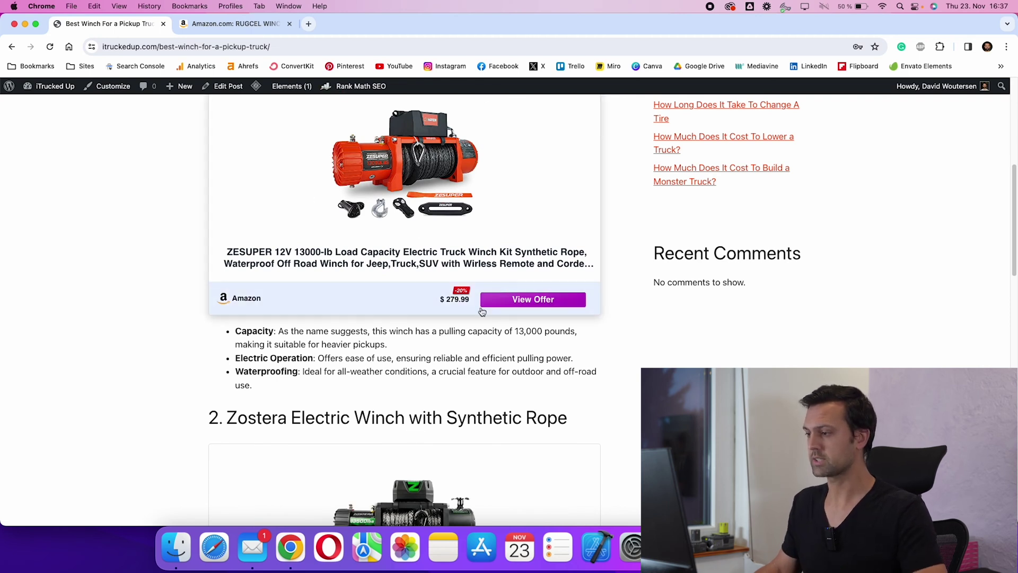
scroll(295, 220, "up", 1)
scroll(127, 119, "up", 2)
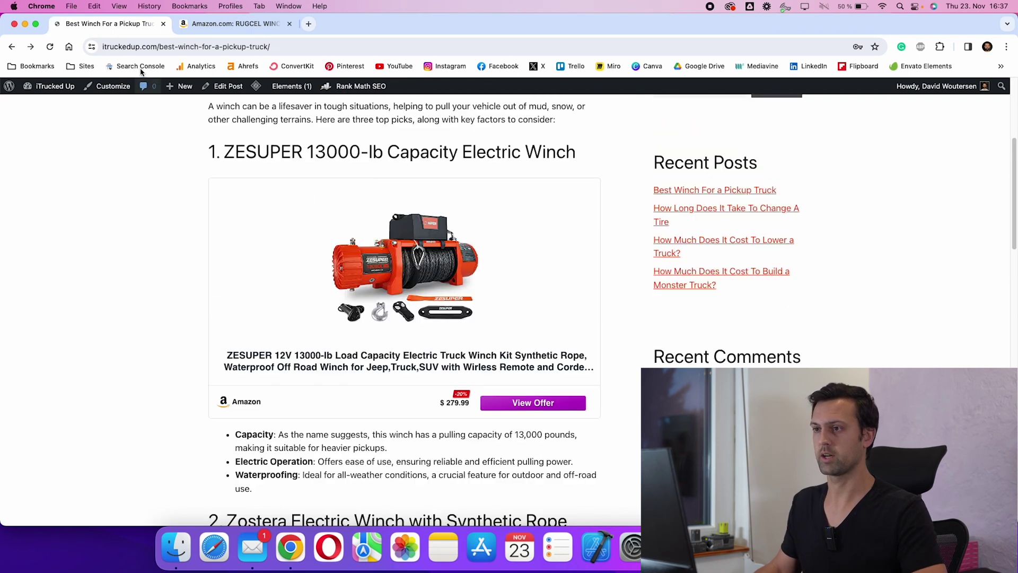
left_click(55, 86)
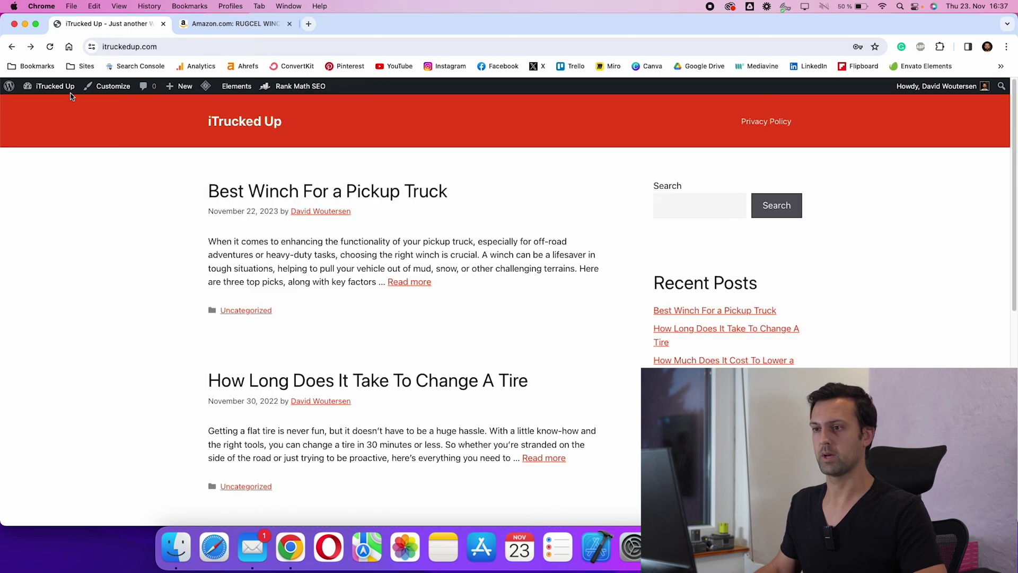
Step: Bring up the AFFI.AI plugin's main settings from the WordPress dashboard
left_click(59, 99)
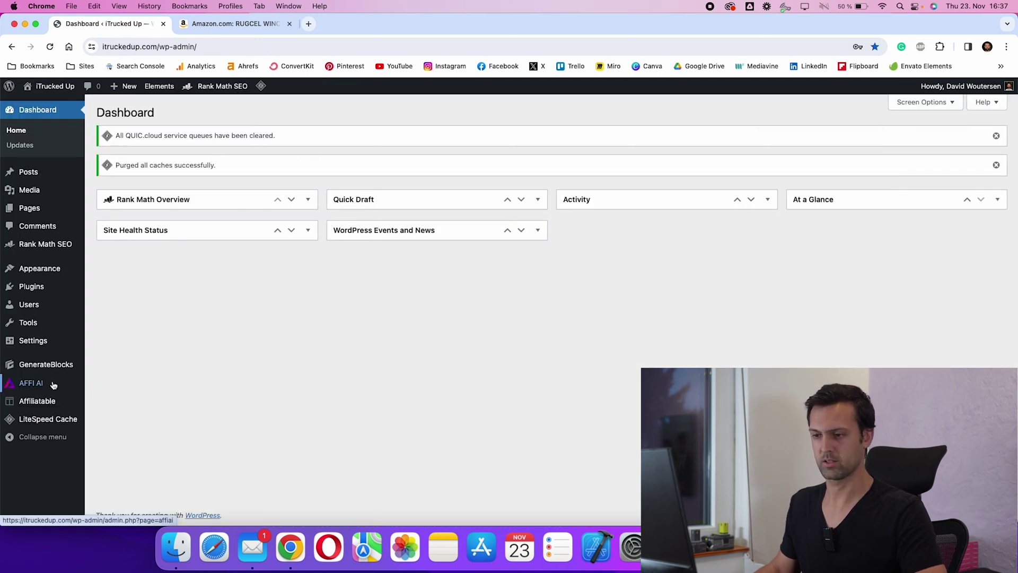
left_click(47, 386)
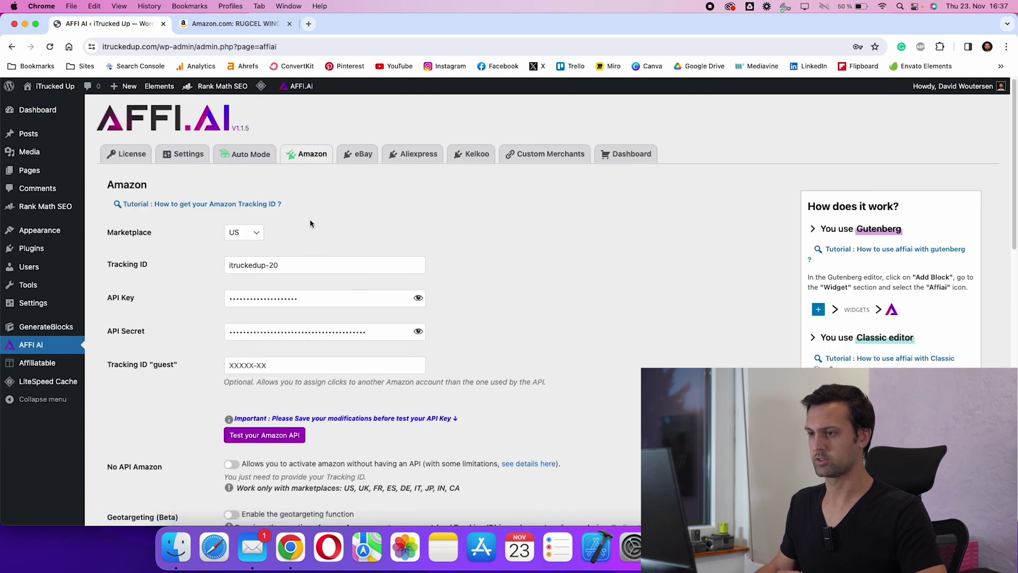
left_click(189, 162)
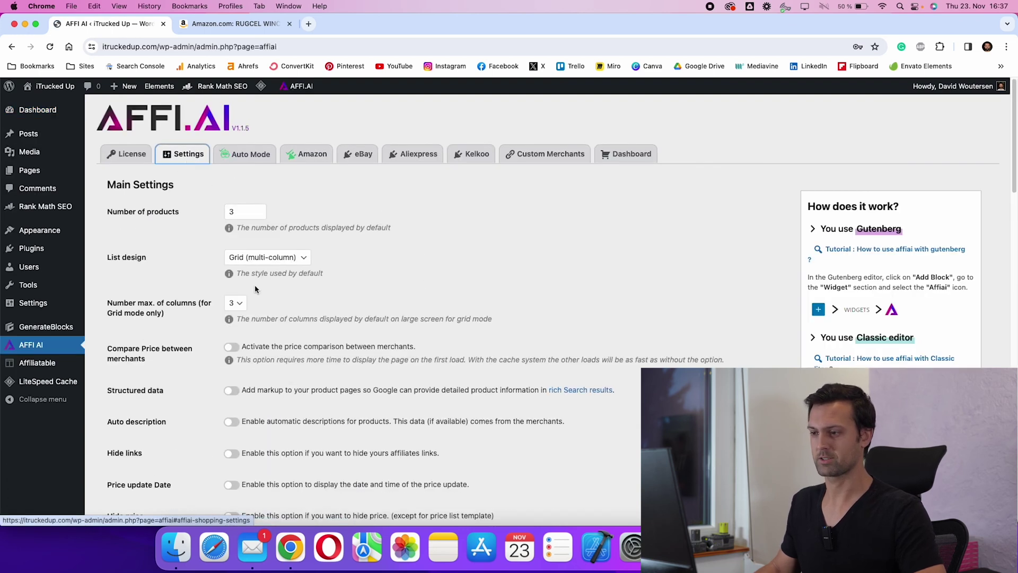
scroll(256, 289, "down", 1)
scroll(239, 278, "down", 1)
scroll(215, 267, "down", 1)
scroll(188, 253, "down", 2)
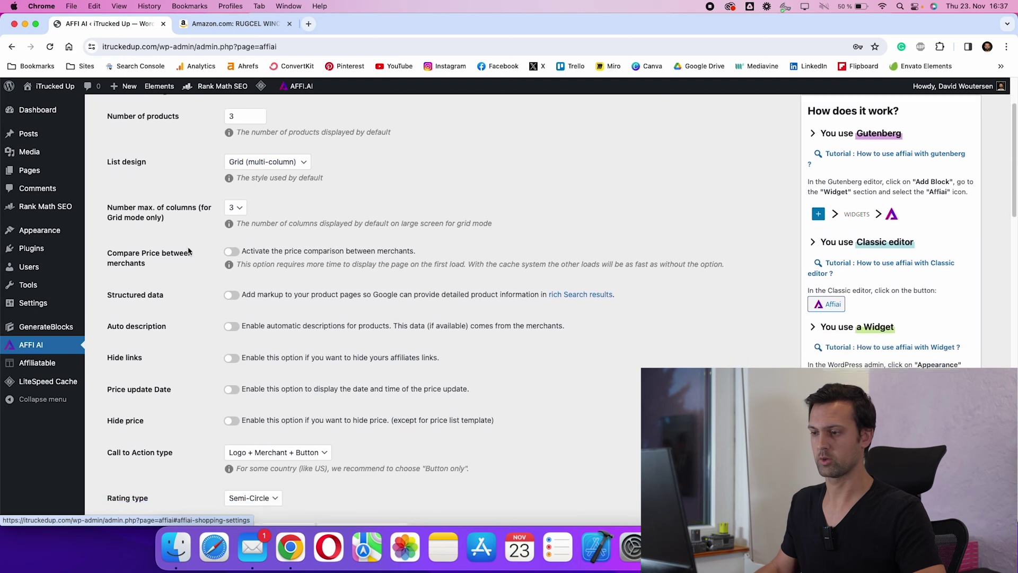
scroll(207, 279, "down", 2)
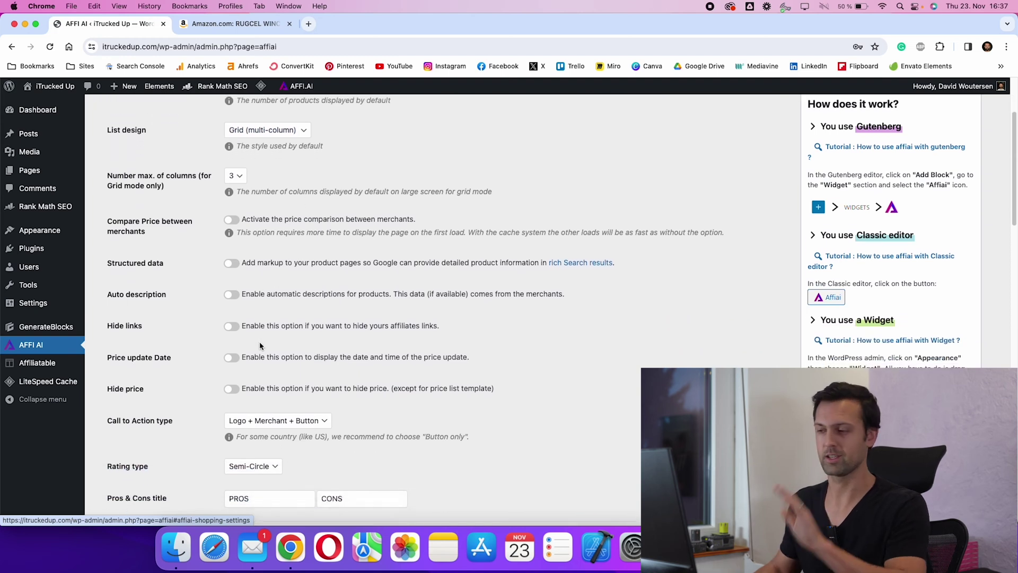
scroll(259, 344, "down", 1)
scroll(260, 350, "down", 5)
scroll(261, 356, "down", 1)
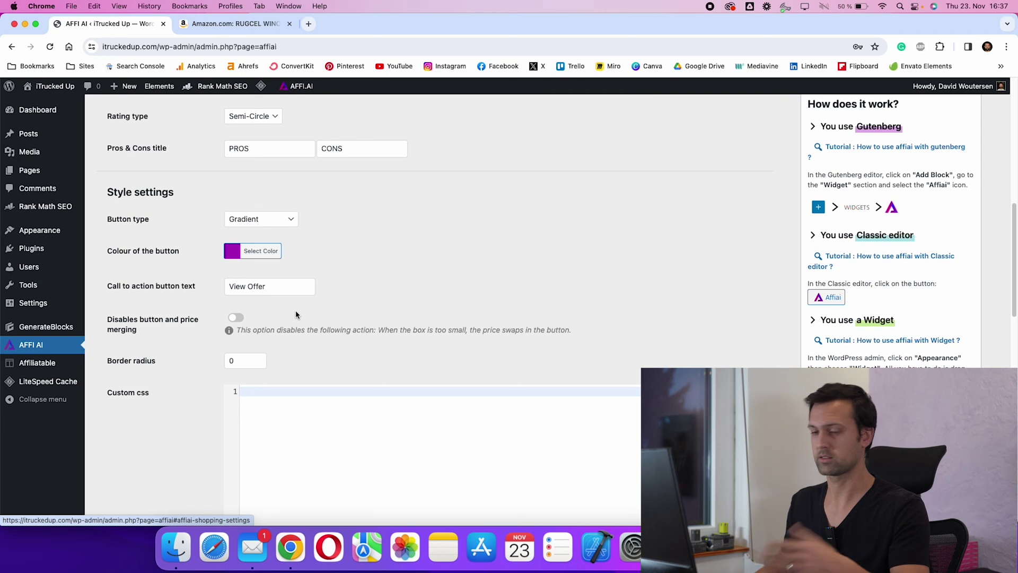
scroll(285, 300, "down", 4)
scroll(271, 363, "down", 1)
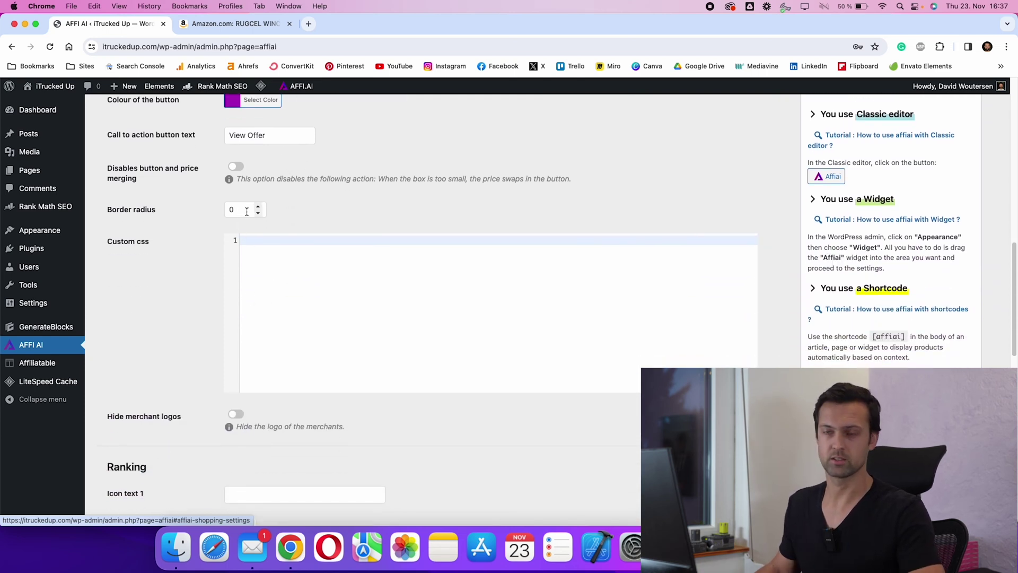
scroll(246, 210, "up", 4)
scroll(314, 247, "down", 3)
scroll(259, 210, "down", 8)
scroll(224, 229, "down", 4)
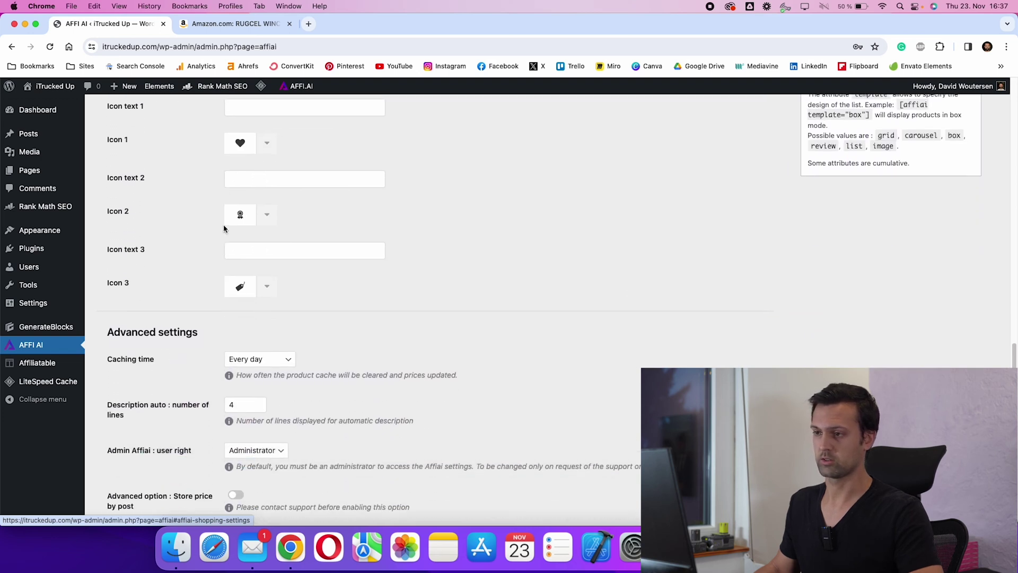
scroll(387, 280, "down", 4)
scroll(330, 320, "down", 3)
scroll(325, 314, "up", 12)
scroll(325, 304, "up", 9)
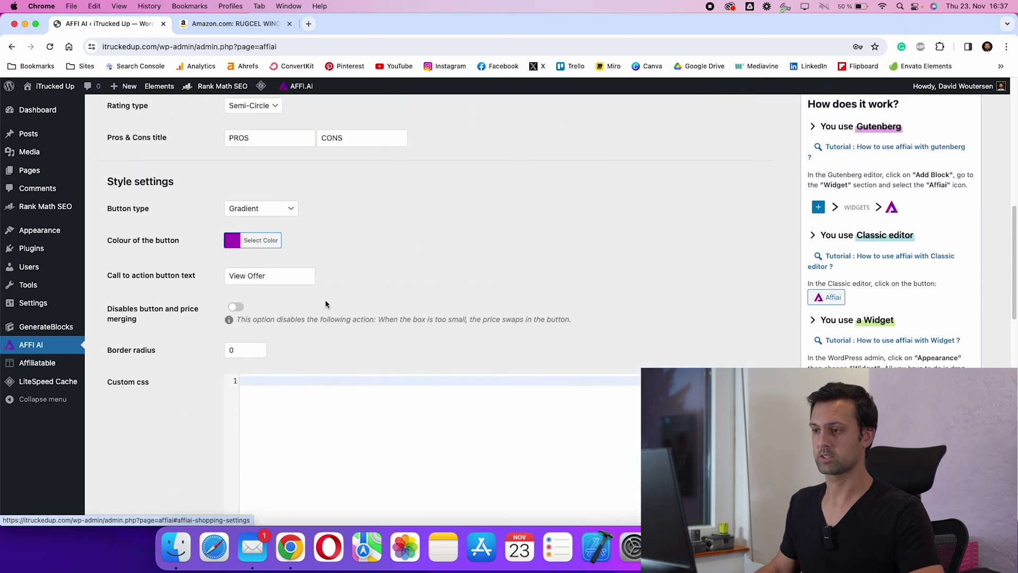
scroll(325, 304, "up", 10)
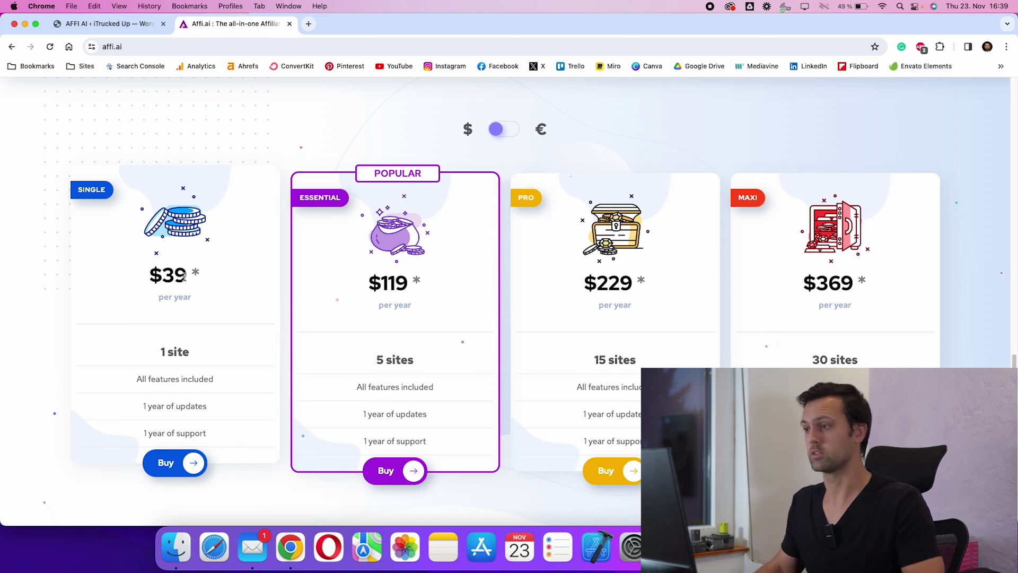
scroll(184, 276, "up", 5)
scroll(185, 276, "up", 5)
scroll(278, 287, "up", 5)
scroll(359, 238, "up", 5)
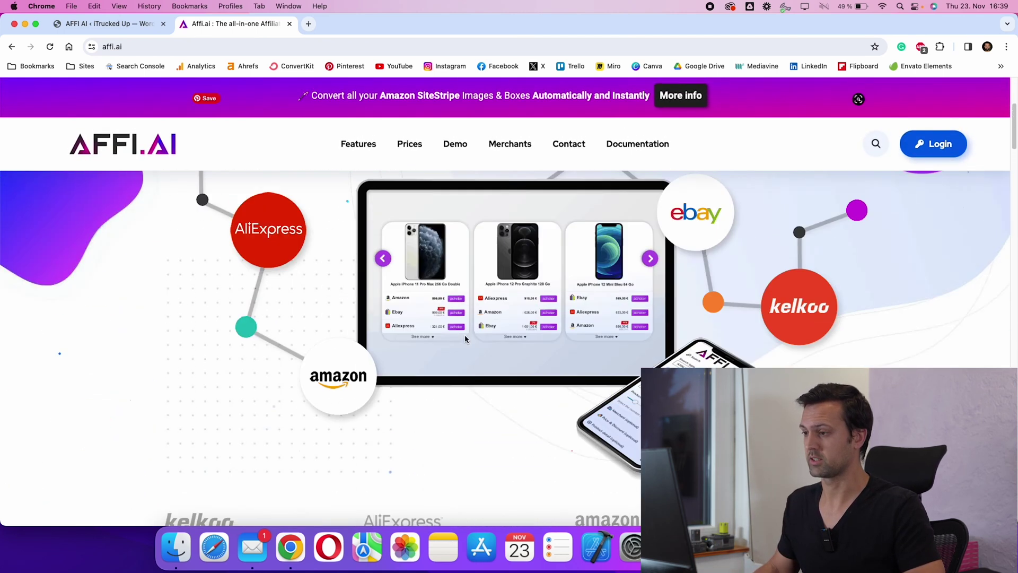
scroll(423, 205, "up", 2)
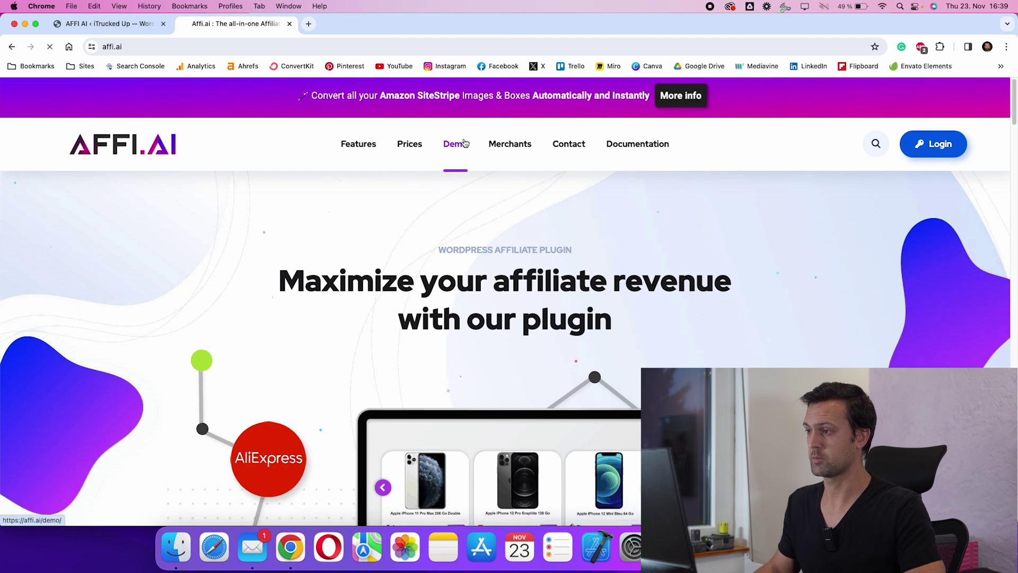
scroll(445, 175, "down", 3)
scroll(421, 207, "down", 3)
scroll(394, 232, "down", 4)
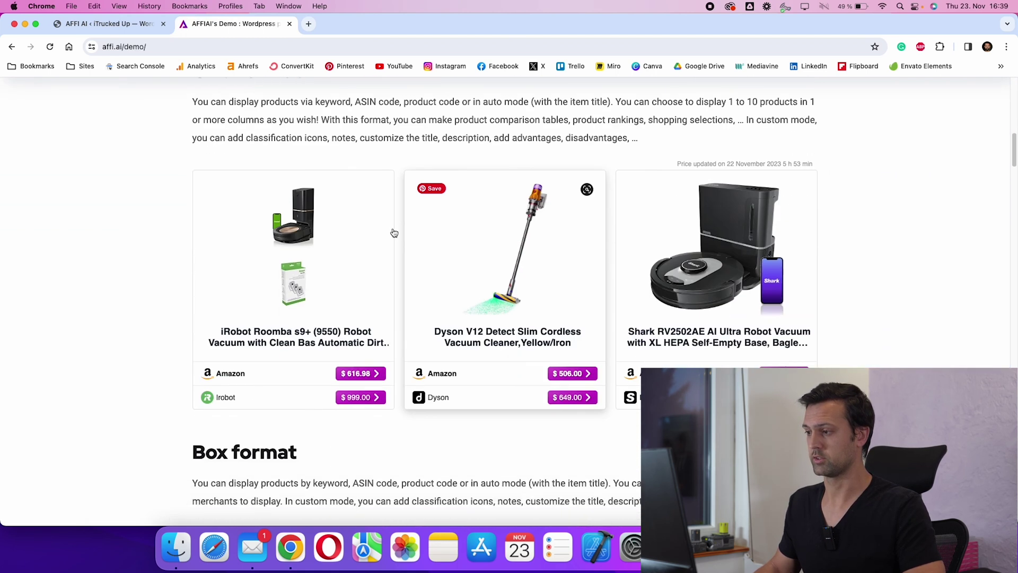
scroll(394, 232, "down", 4)
scroll(398, 286, "down", 4)
scroll(389, 282, "down", 4)
scroll(377, 278, "down", 2)
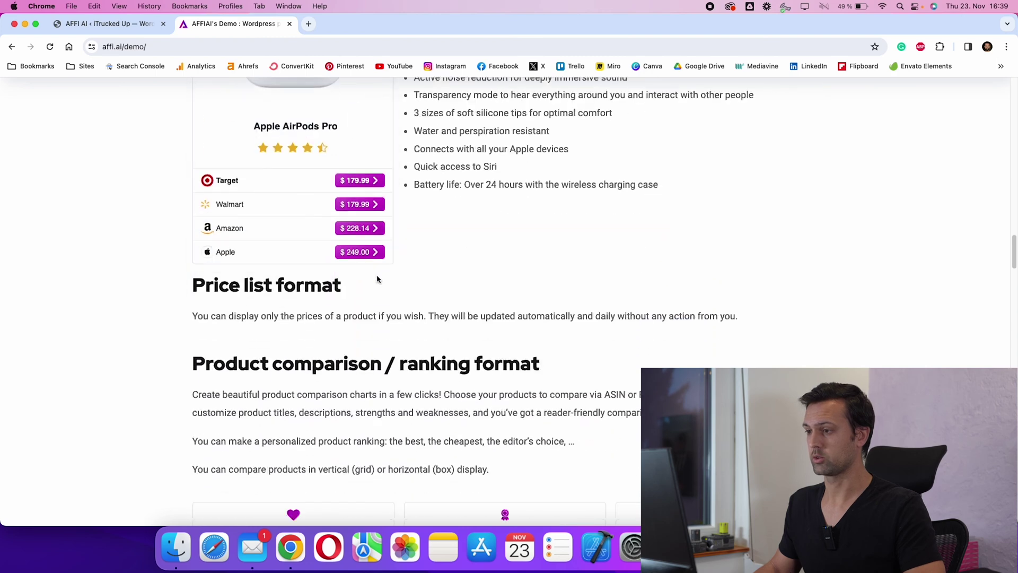
scroll(377, 279, "down", 2)
scroll(382, 287, "down", 3)
scroll(398, 310, "up", 10)
scroll(336, 142, "up", 15)
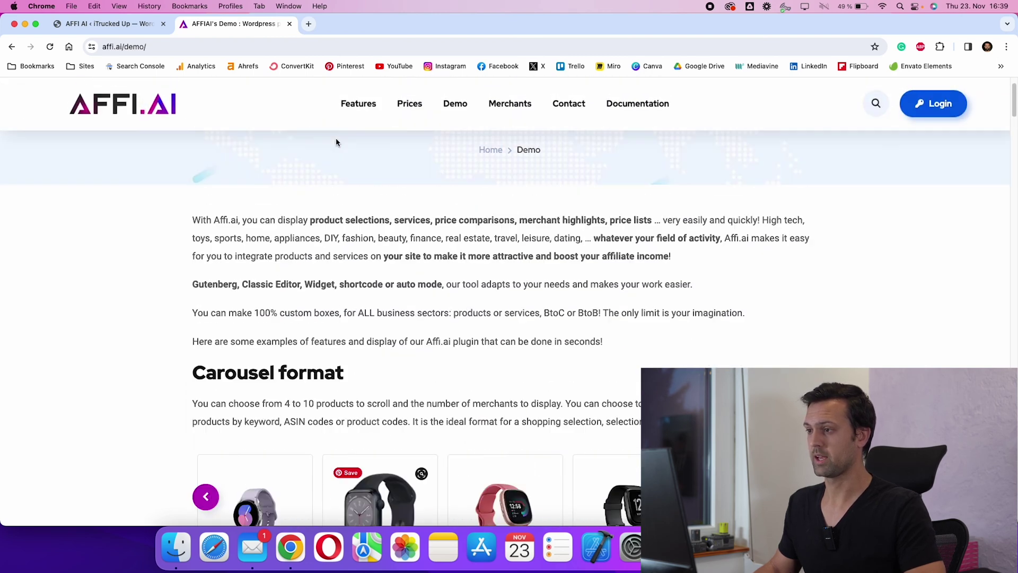
scroll(336, 142, "up", 2)
Step: Jump to the Affi.ai features section, including SEO & mobile friendly
left_click(358, 104)
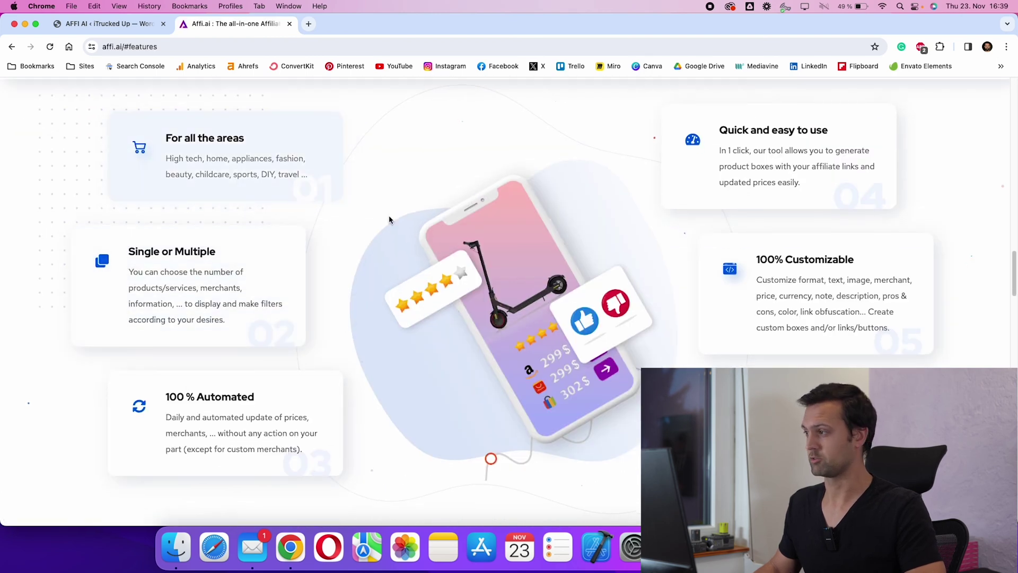
scroll(345, 227, "down", 1)
scroll(345, 229, "up", 1)
scroll(386, 334, "up", 4)
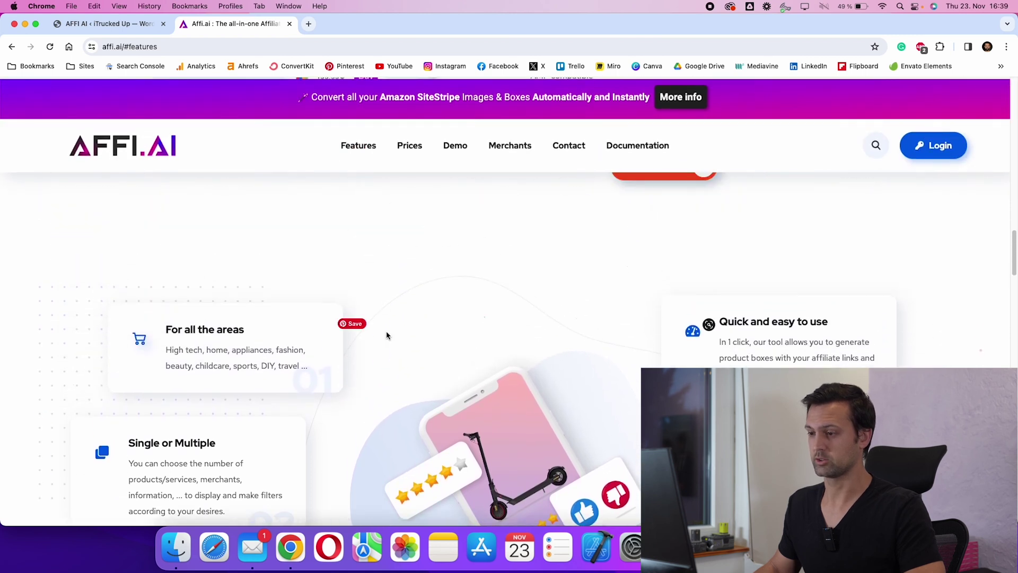
scroll(357, 350, "down", 1)
scroll(286, 350, "down", 6)
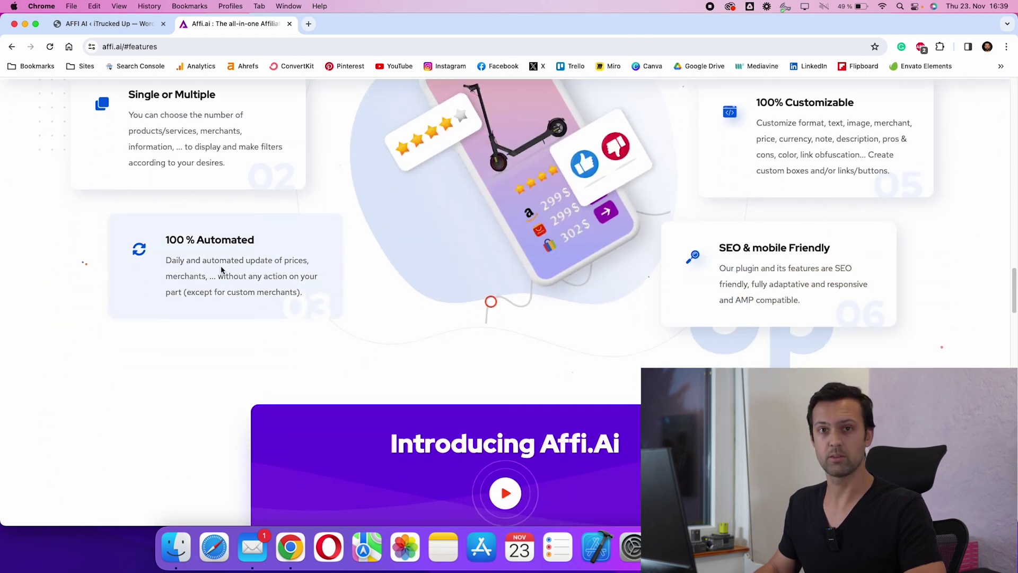